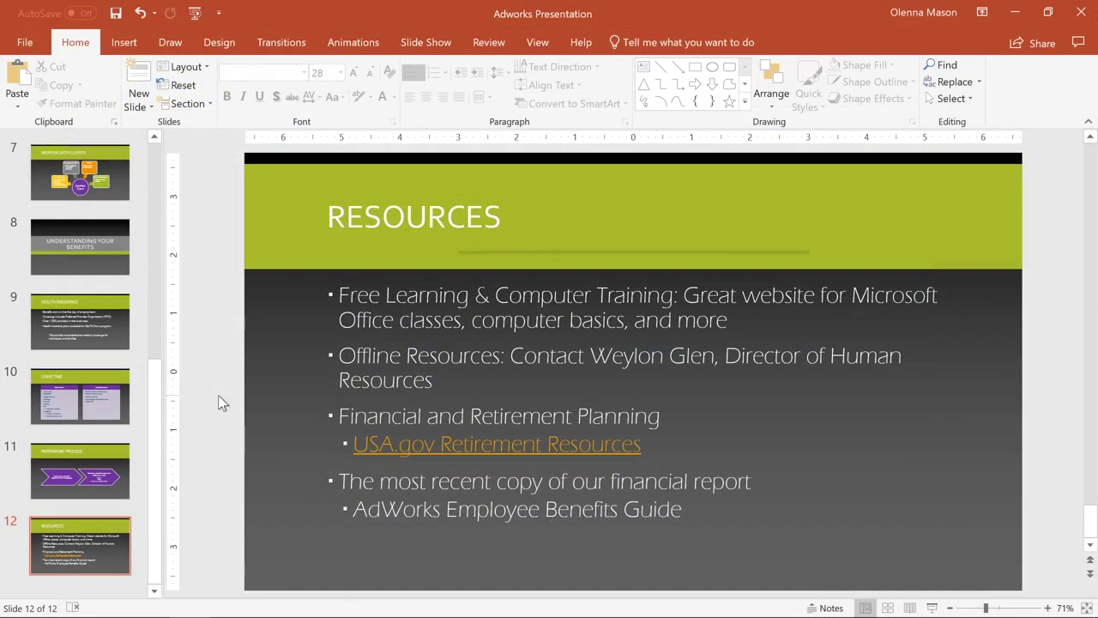
left_click_drag(339, 294, 645, 310)
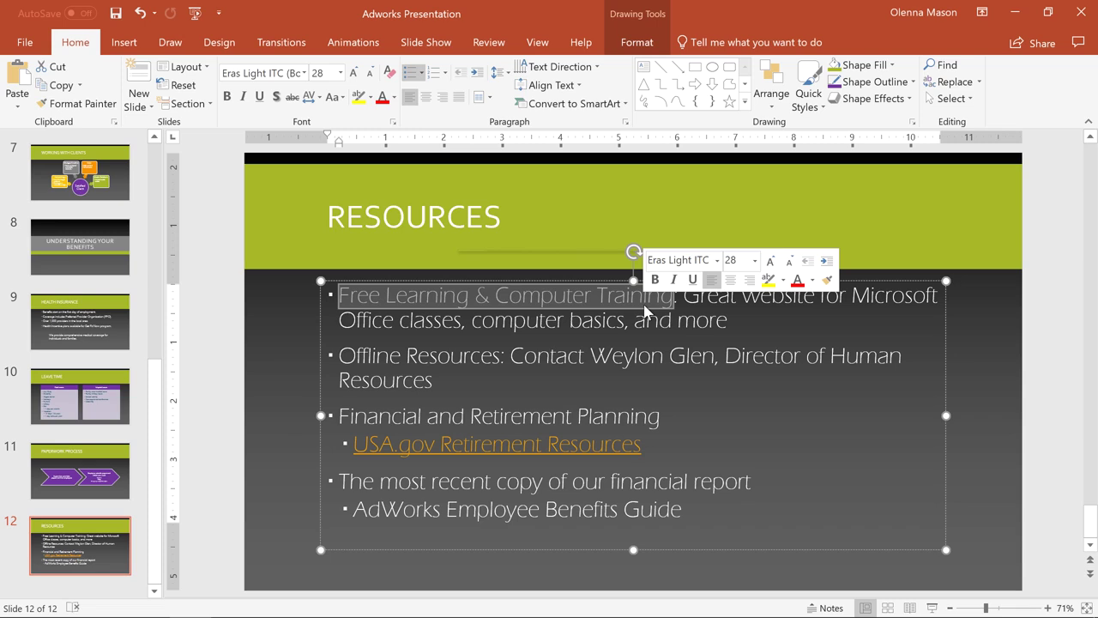
left_click(125, 43)
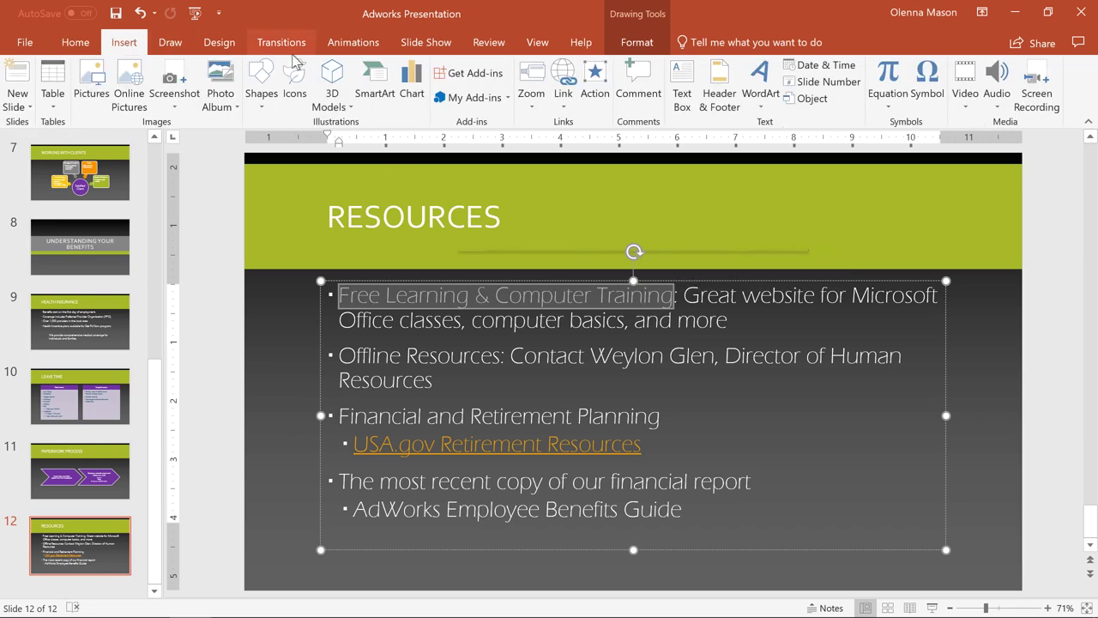
left_click(566, 75)
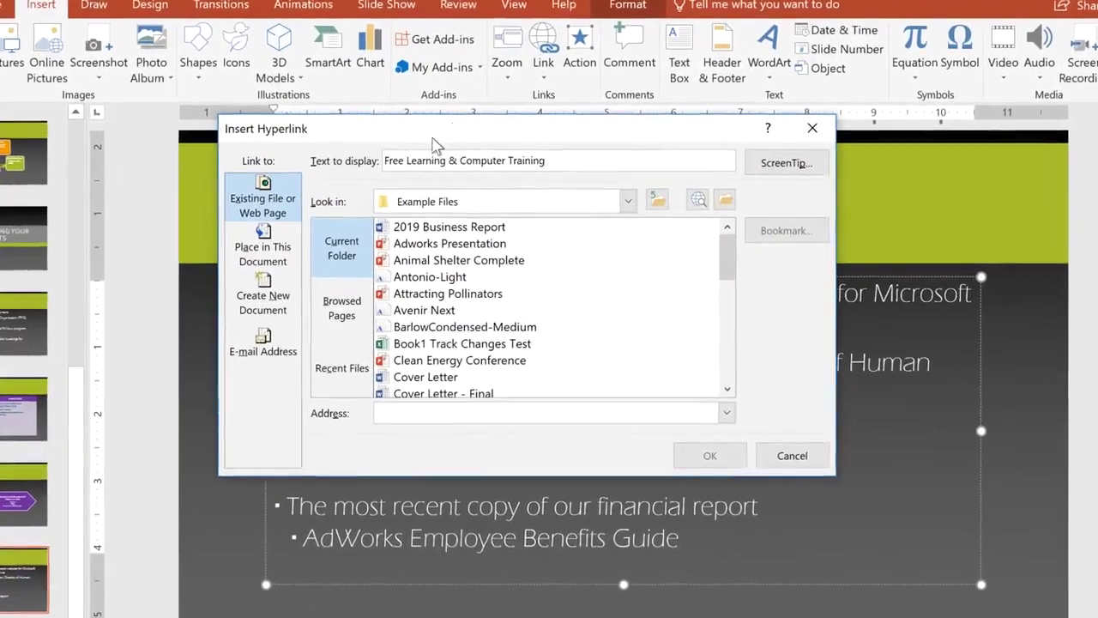
left_click(392, 152)
type("Online")
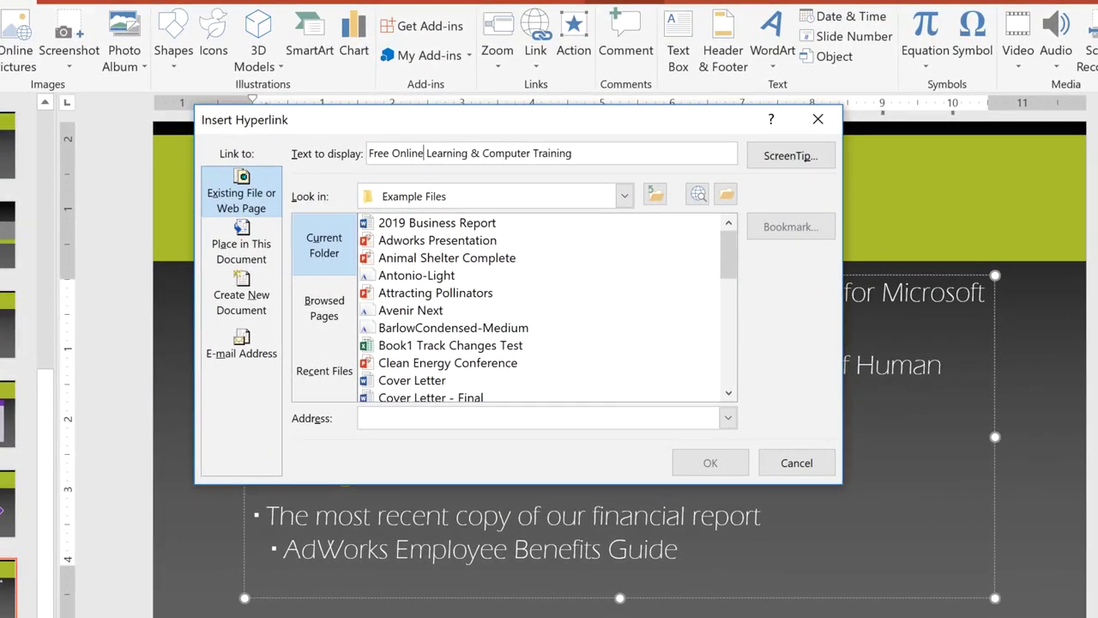
left_click(381, 418)
type("ww")
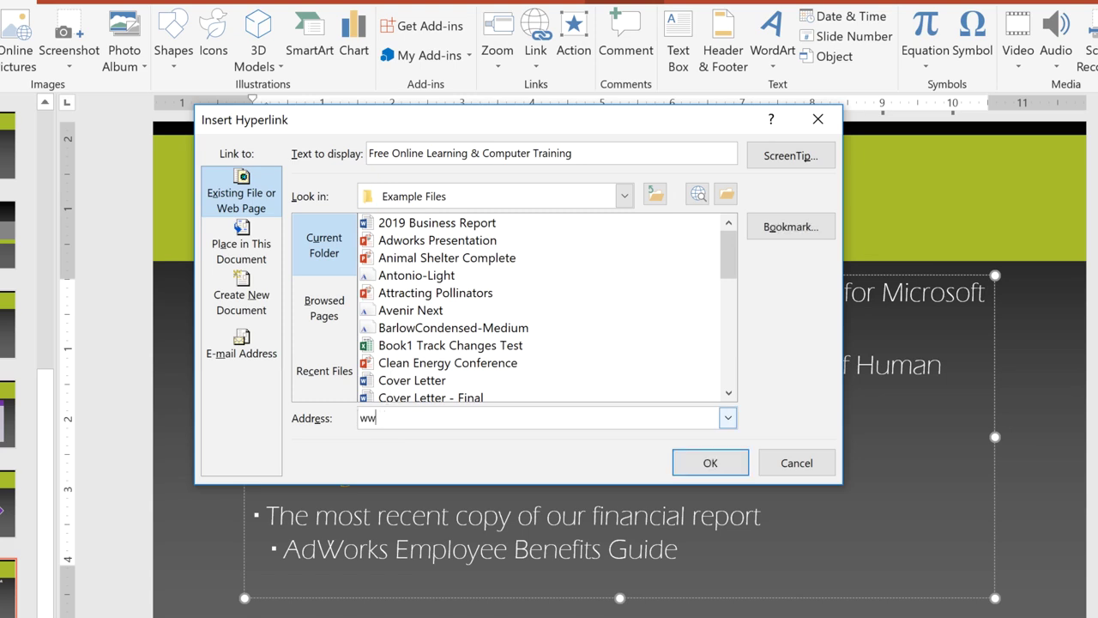
type("w.gcfglobal.org")
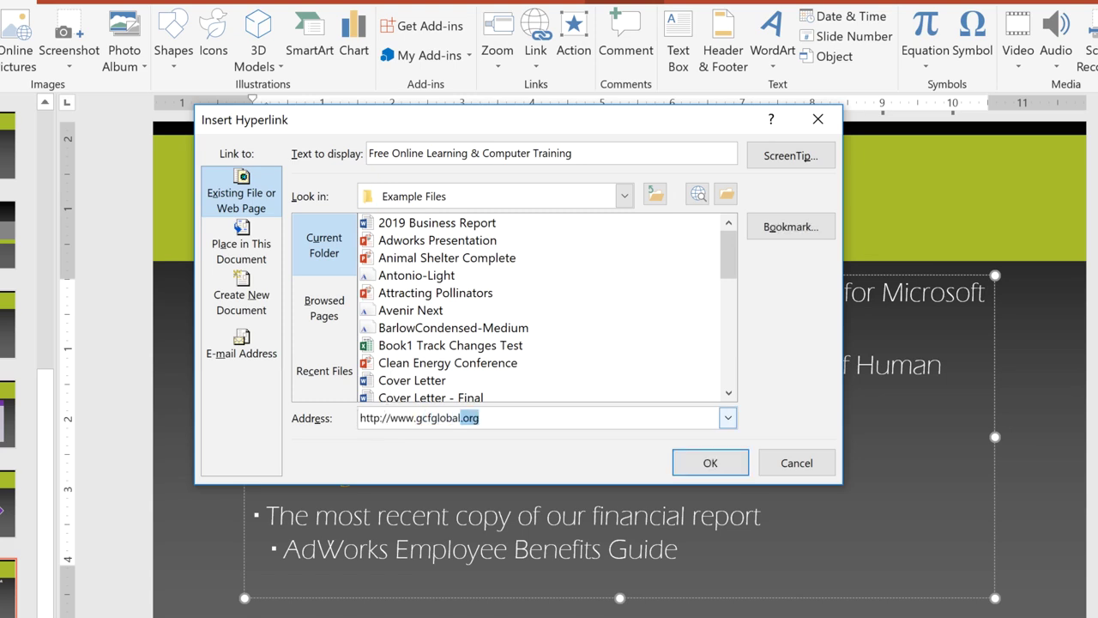
left_click(709, 461)
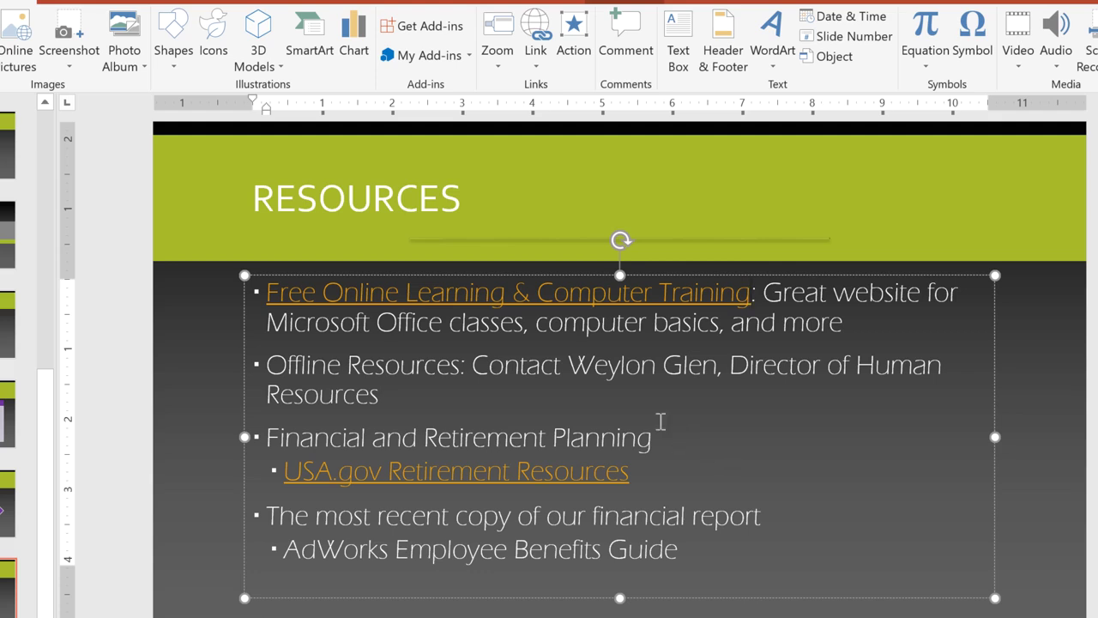
Make the Offline Resources contact name a mailto link using the contact's e-mail address.
left_click_drag(568, 365, 712, 367)
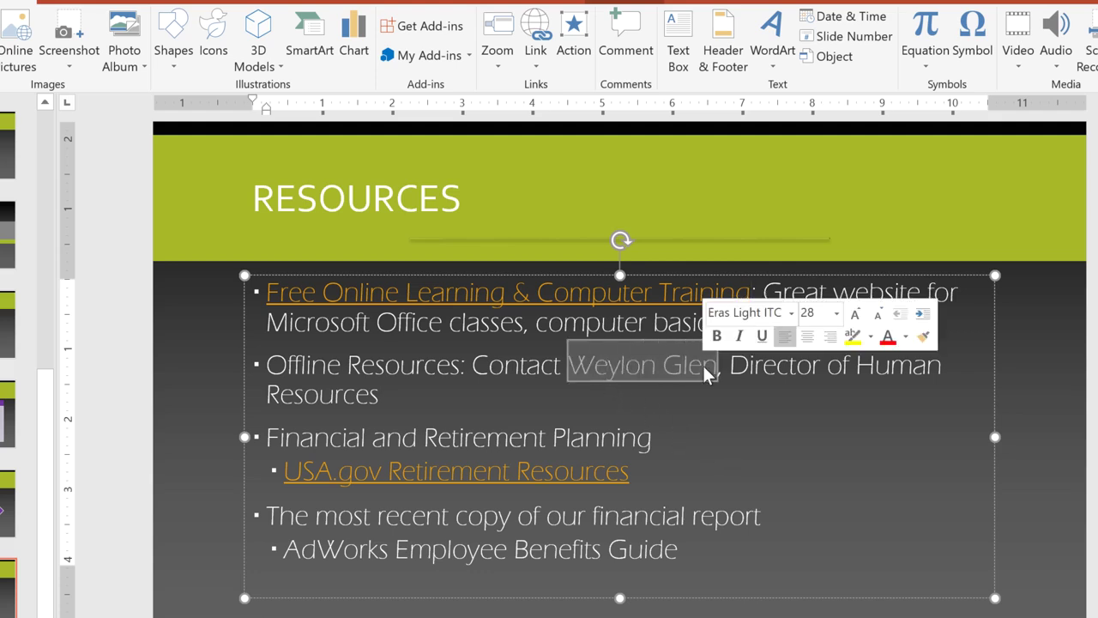
right_click(703, 367)
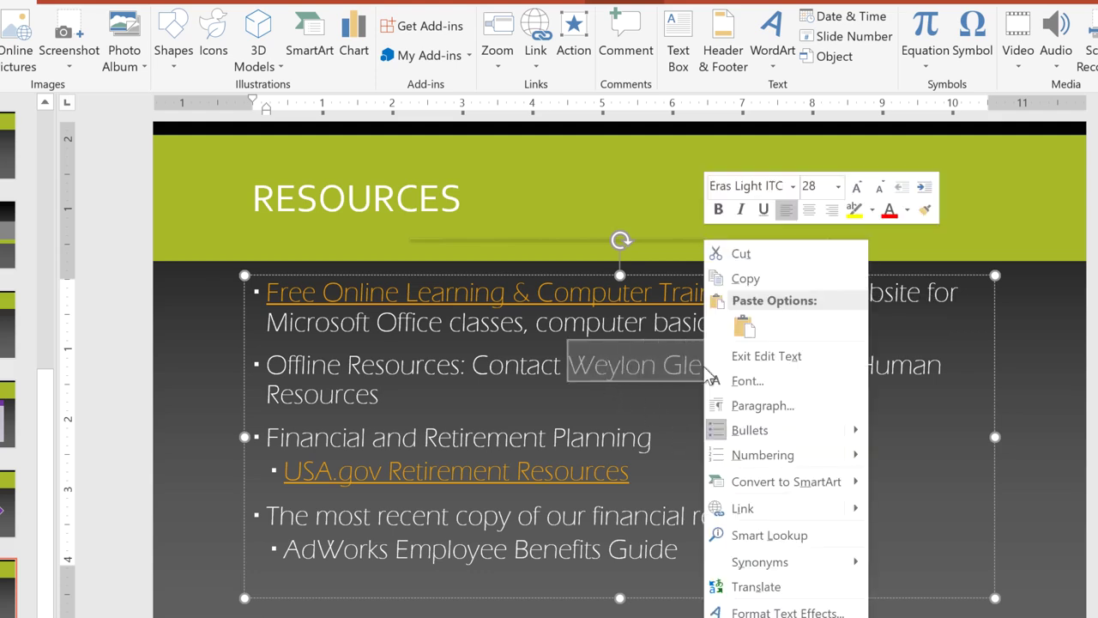
left_click(760, 509)
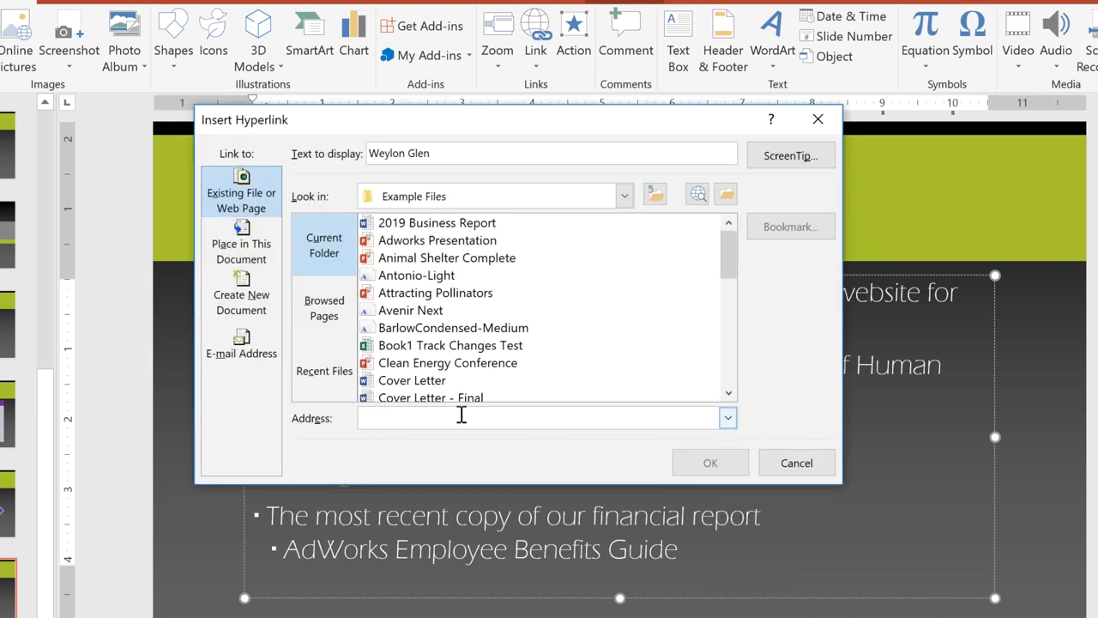
left_click(213, 345)
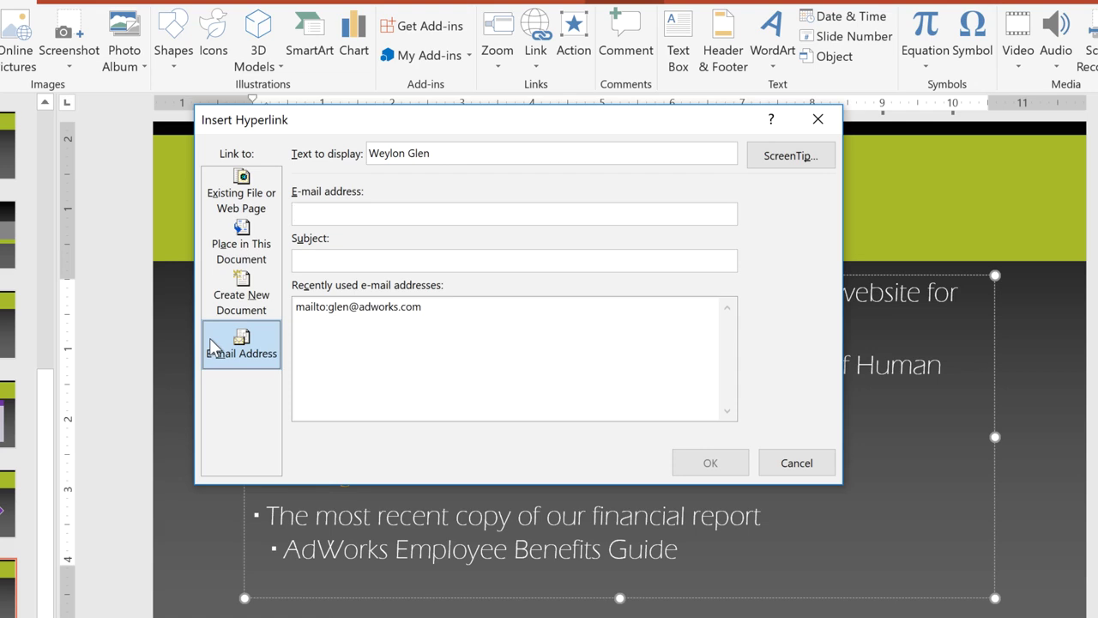
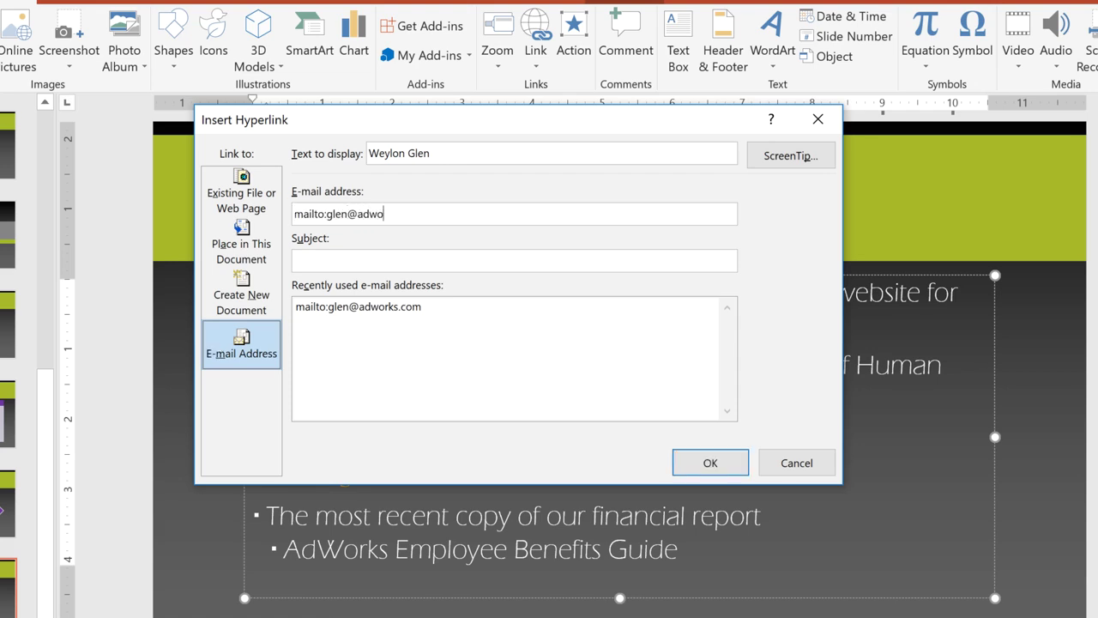
left_click(725, 464)
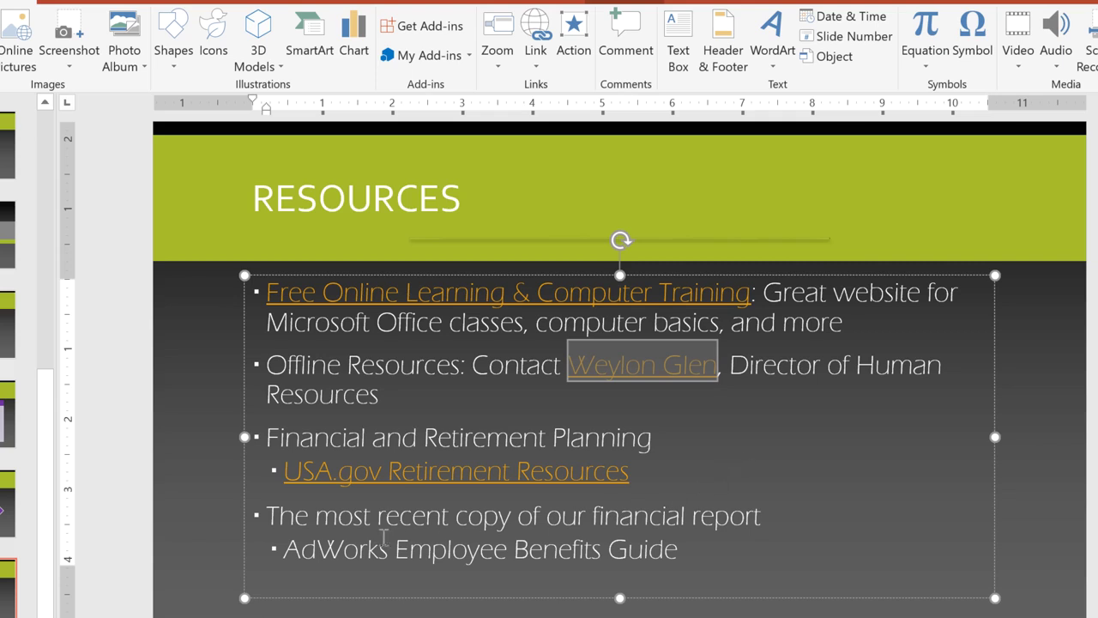
Hyperlink the 'AdWorks Employee Benefits Guide' sub-bullet to the Adworks Employee Benefits Guide file in Documents.
left_click(283, 549)
left_click_drag(283, 549, 648, 550)
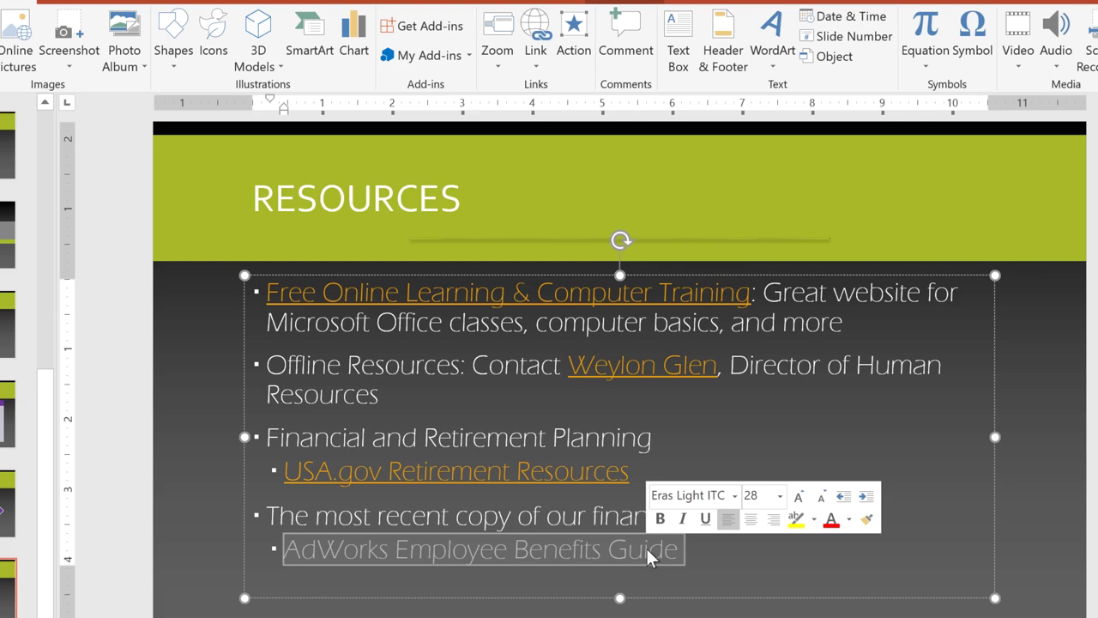
right_click(647, 556)
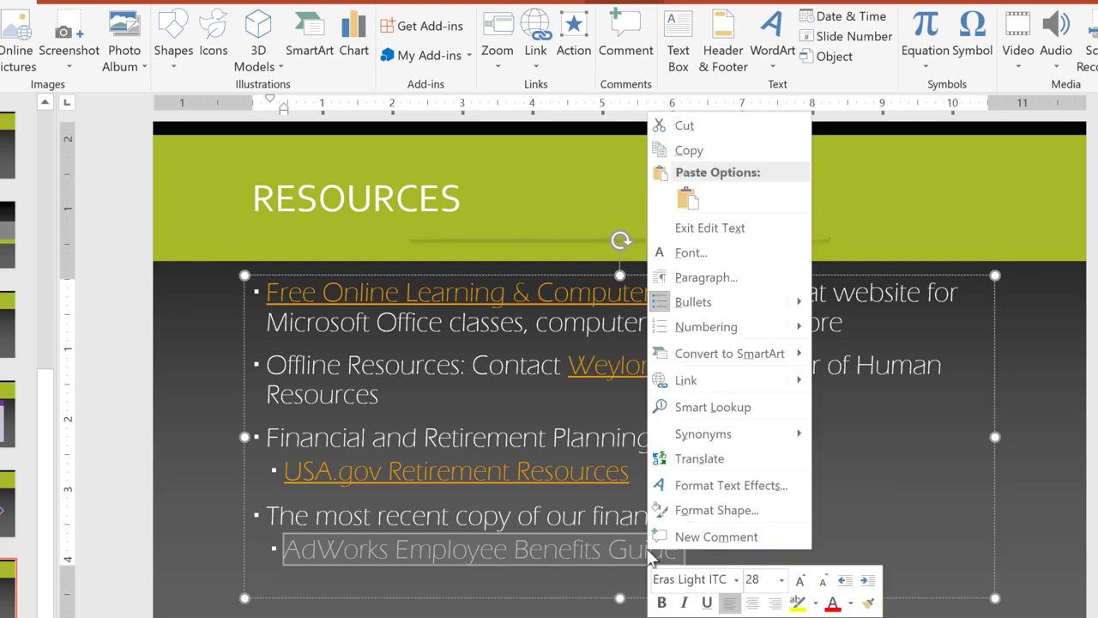
left_click(686, 380)
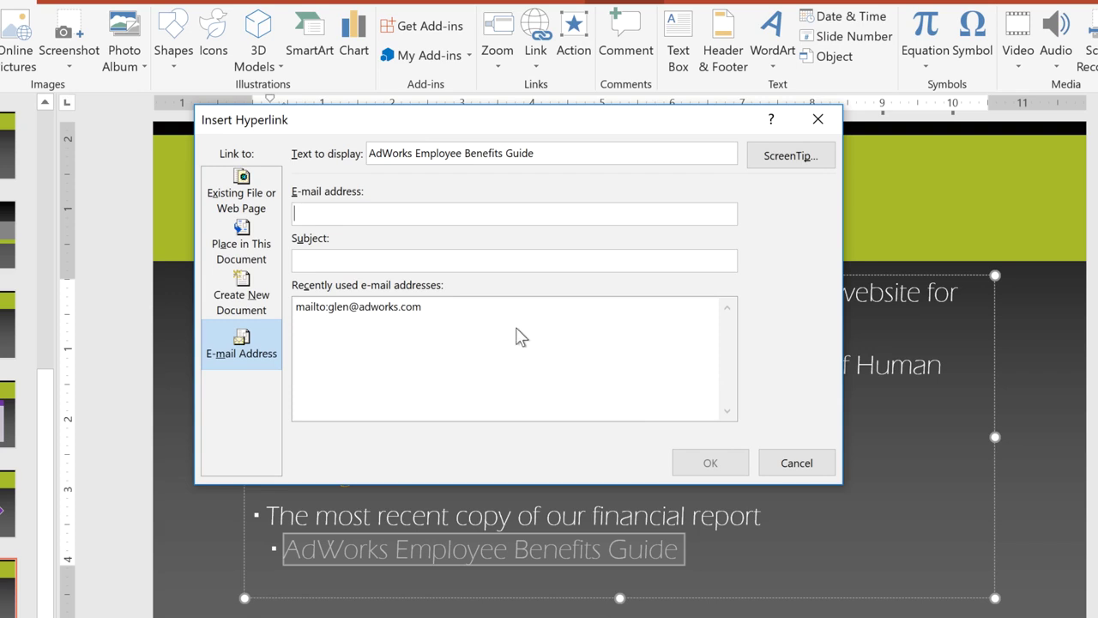
left_click(210, 190)
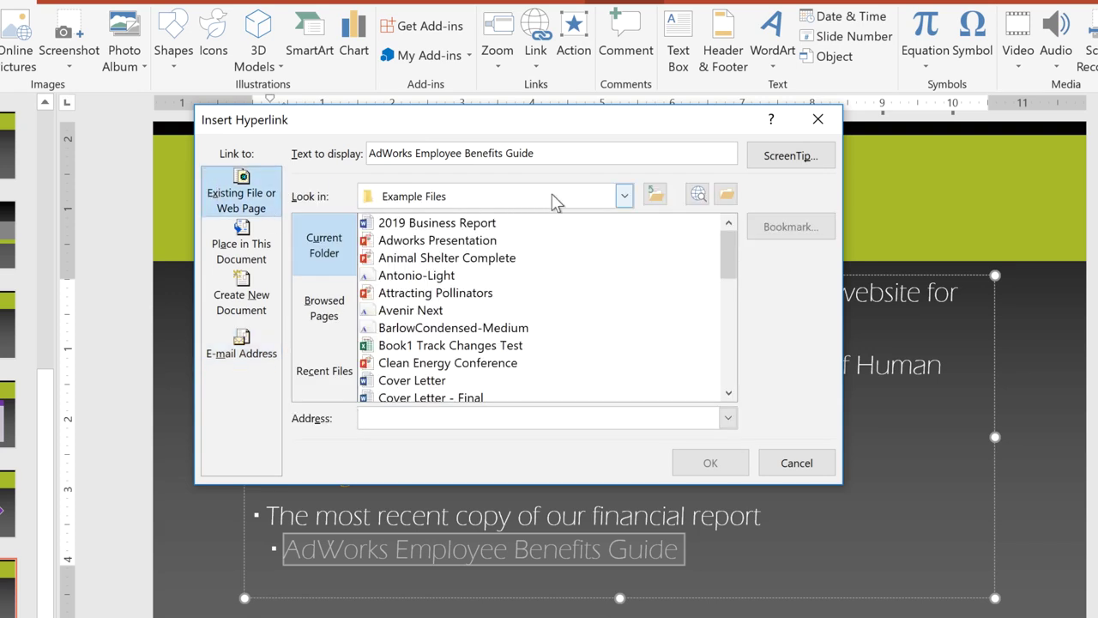
left_click(624, 195)
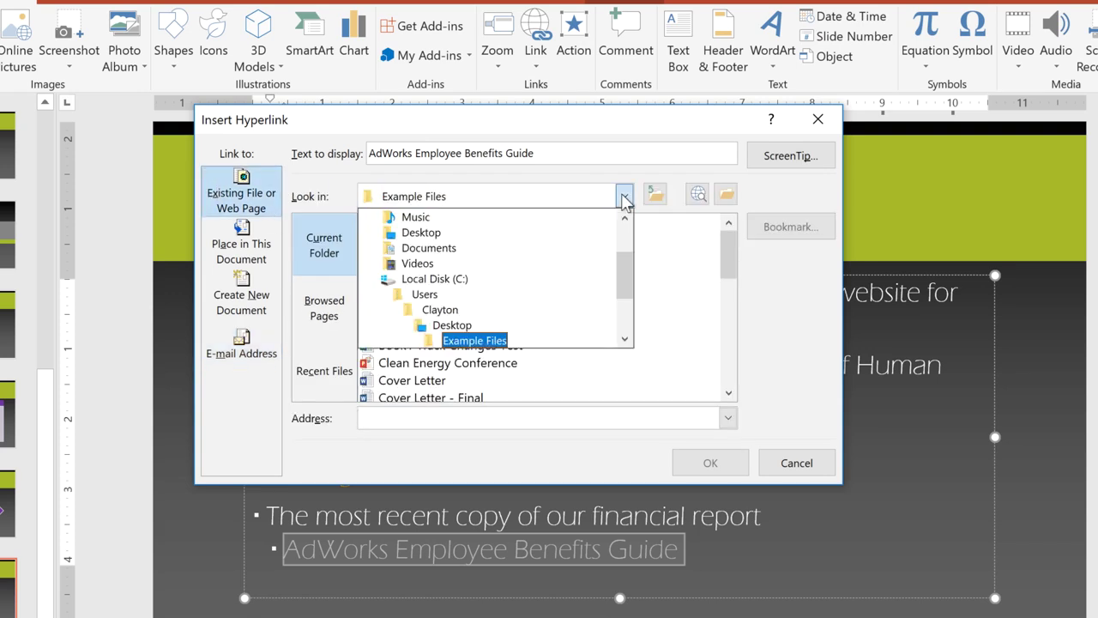
left_click(560, 248)
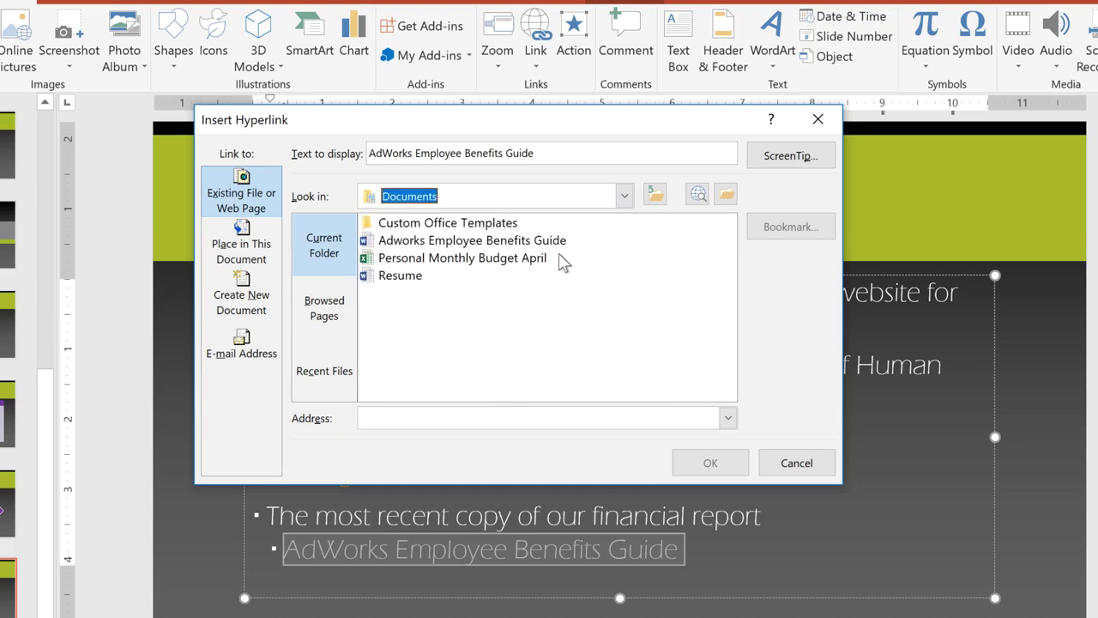
left_click(532, 243)
double_click(532, 243)
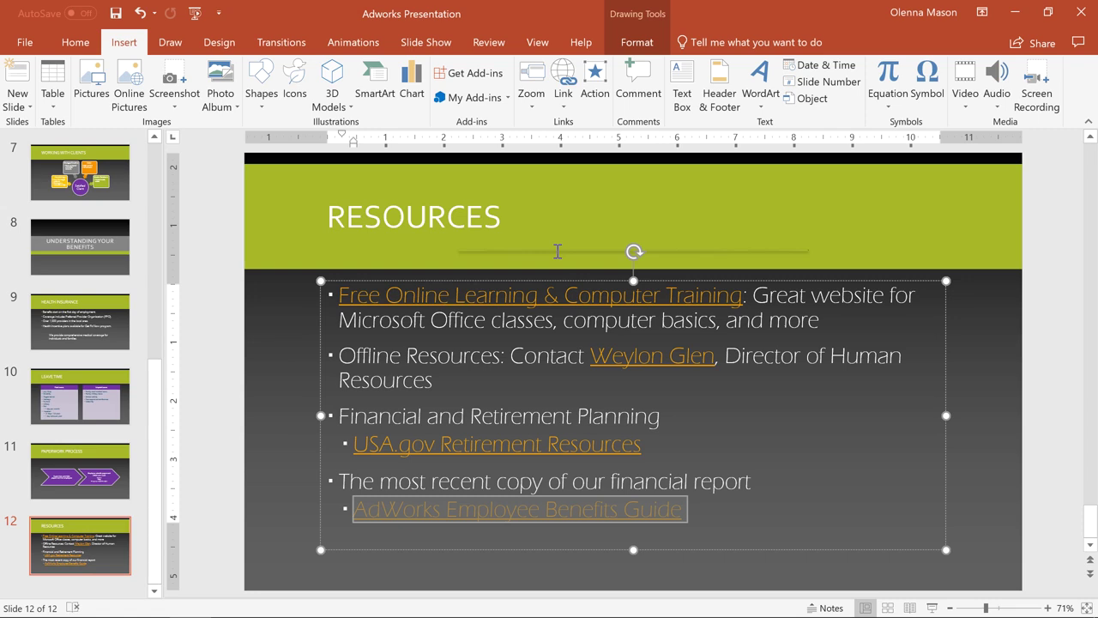
Open the USA.gov Retirement Resources link in the browser to test it.
right_click(559, 455)
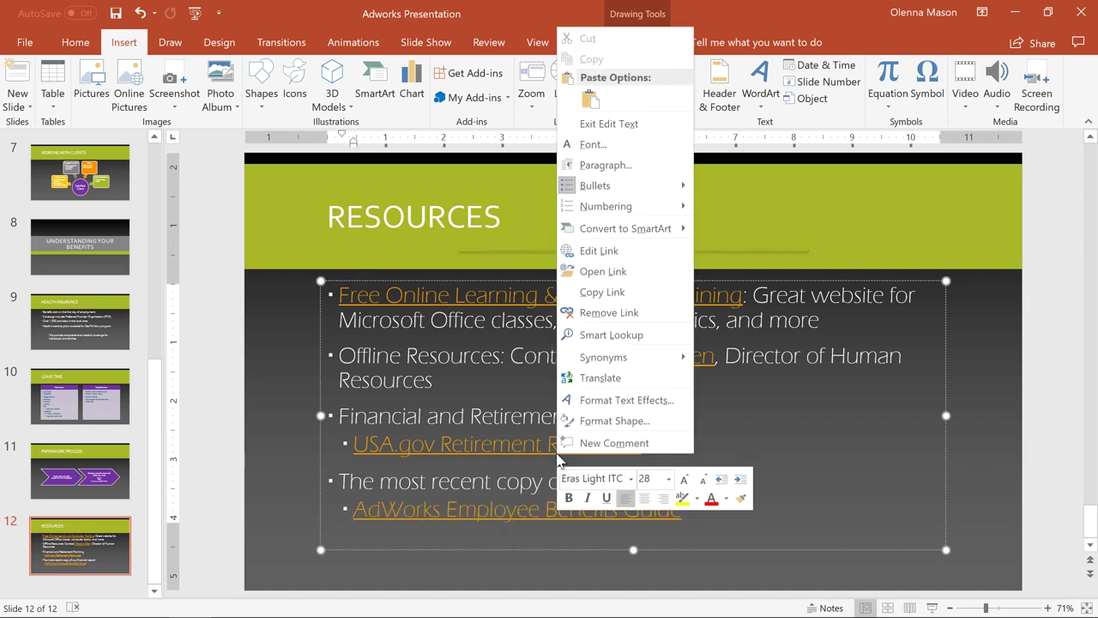
left_click(603, 271)
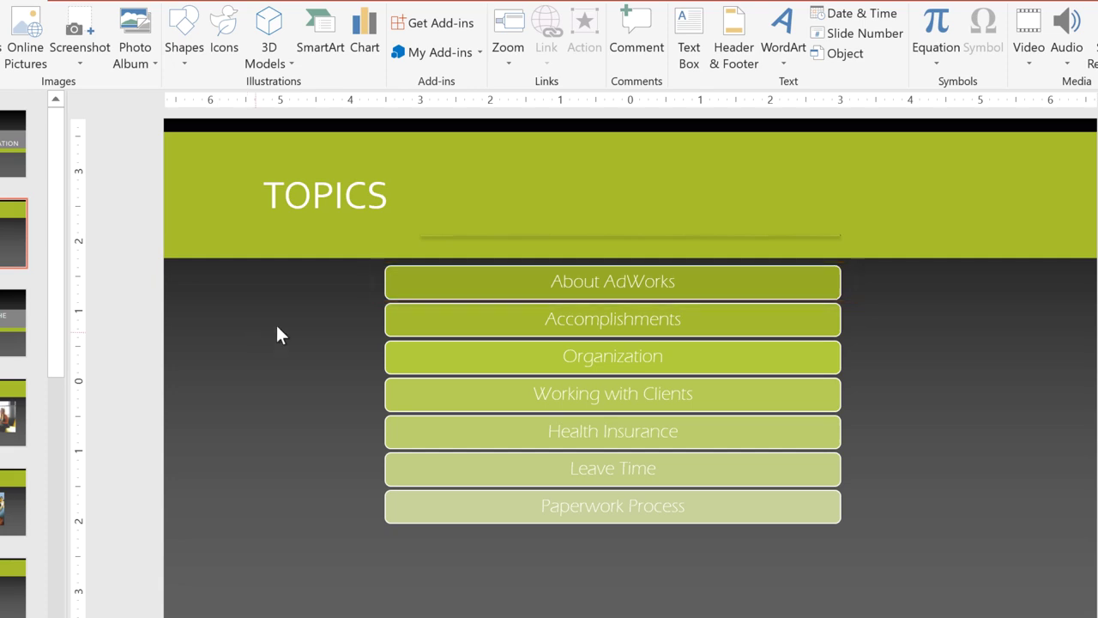
Link the About AdWorks topic box to slide 4, About Adworks, within this presentation.
right_click(443, 279)
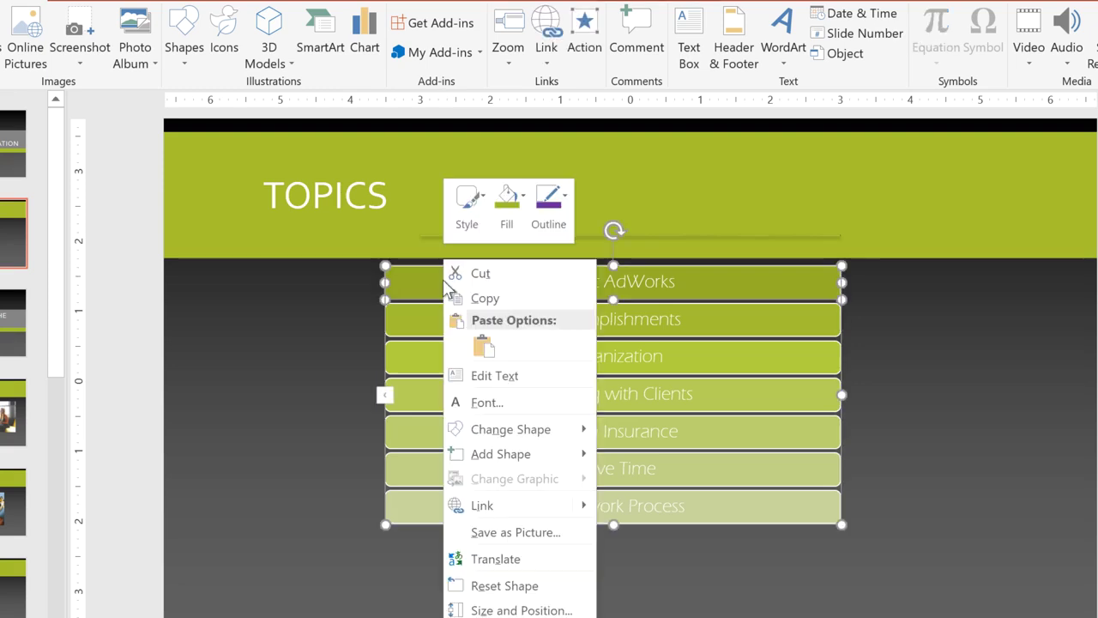
left_click(513, 505)
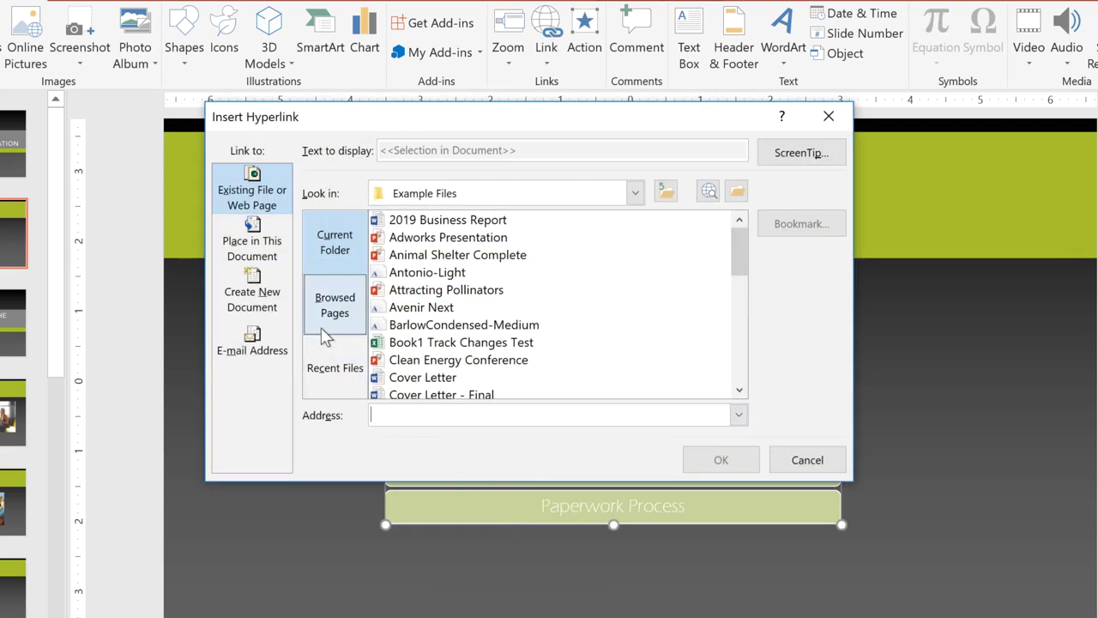
left_click(268, 256)
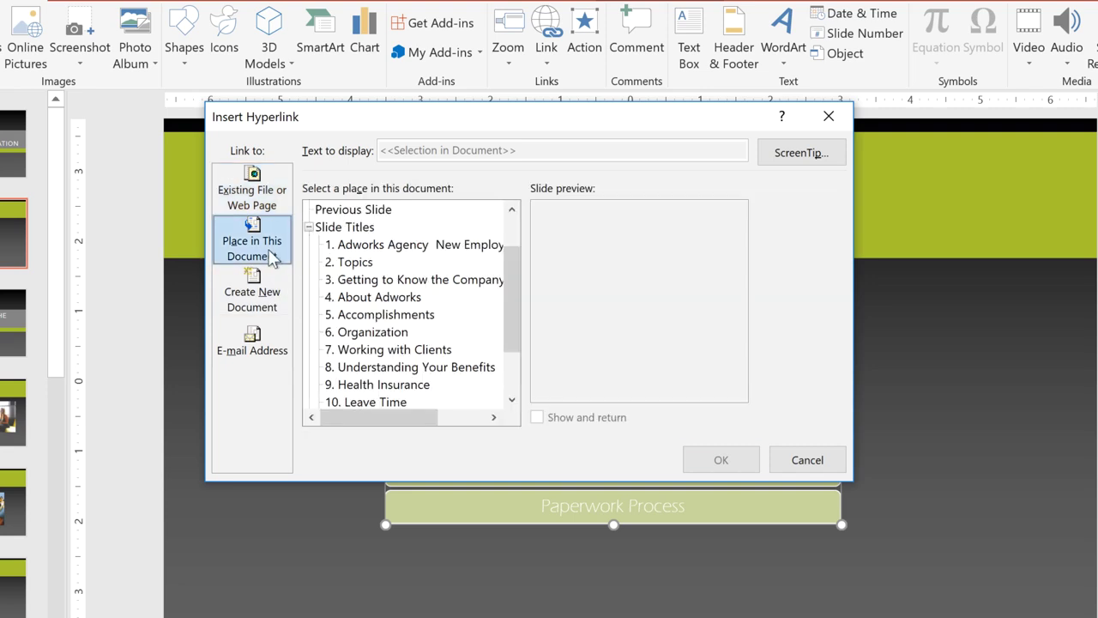
left_click(367, 299)
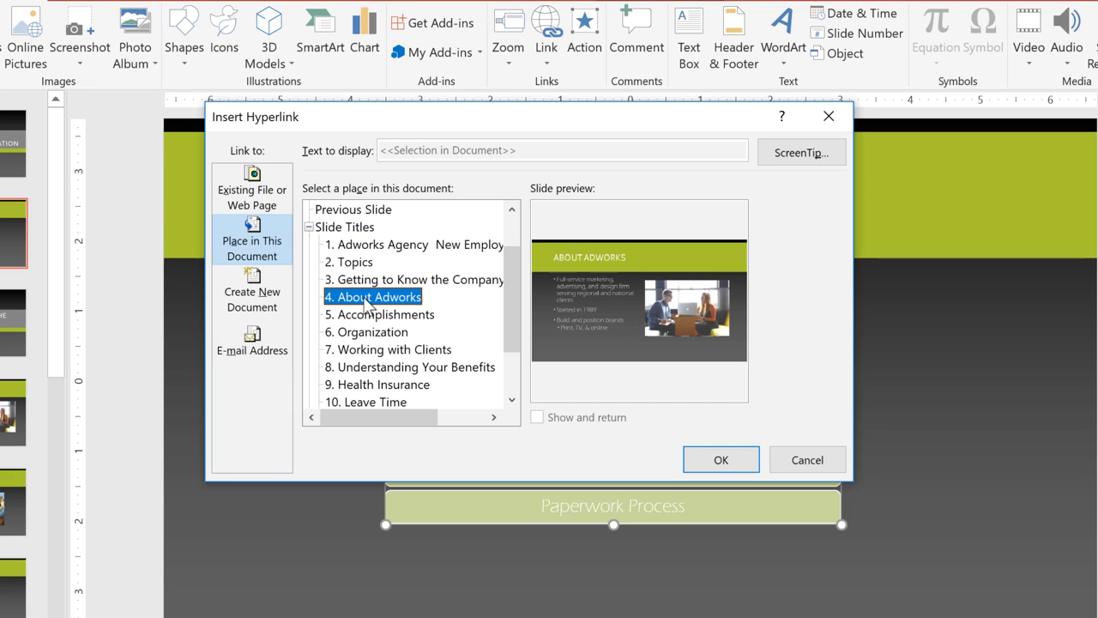
left_click(740, 464)
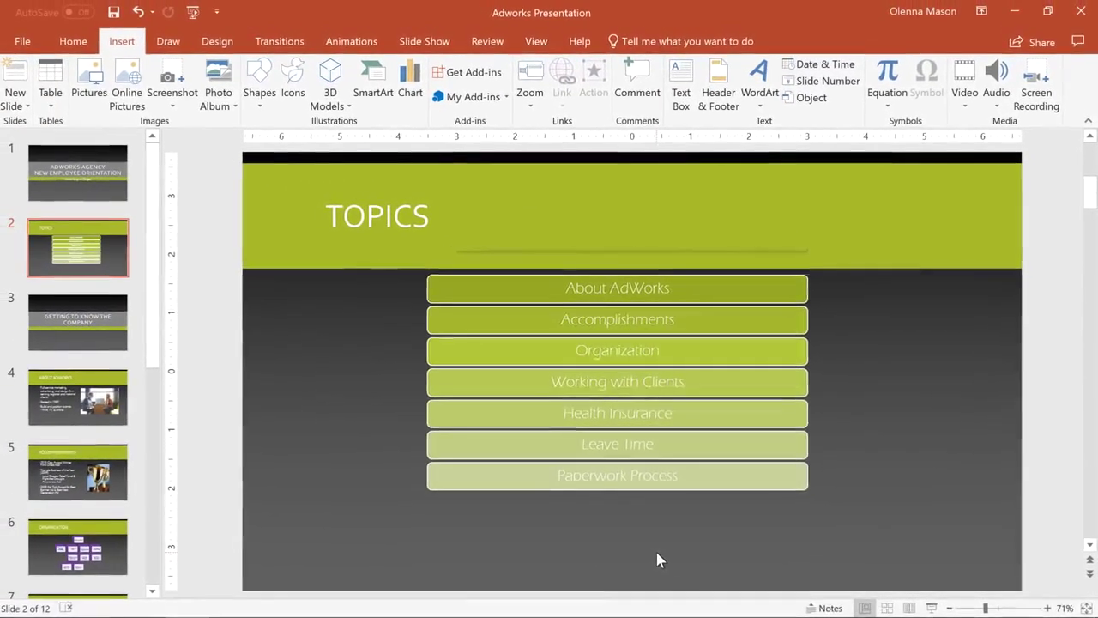
Start the slide show on Topics and follow the Paperwork Process box's link to its slide.
left_click(933, 606)
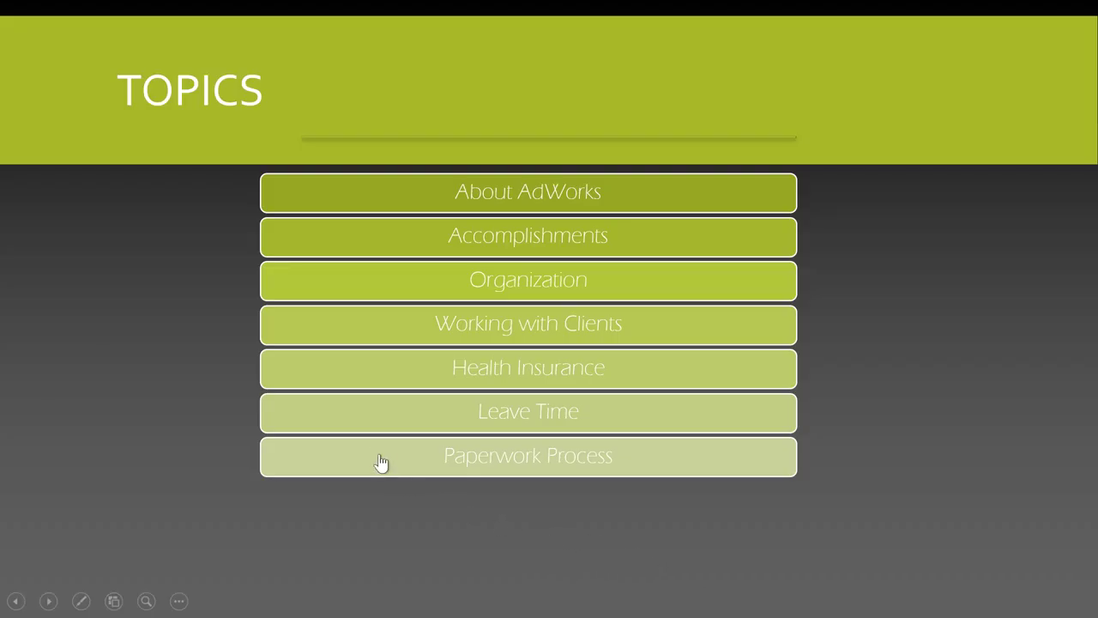
left_click(382, 460)
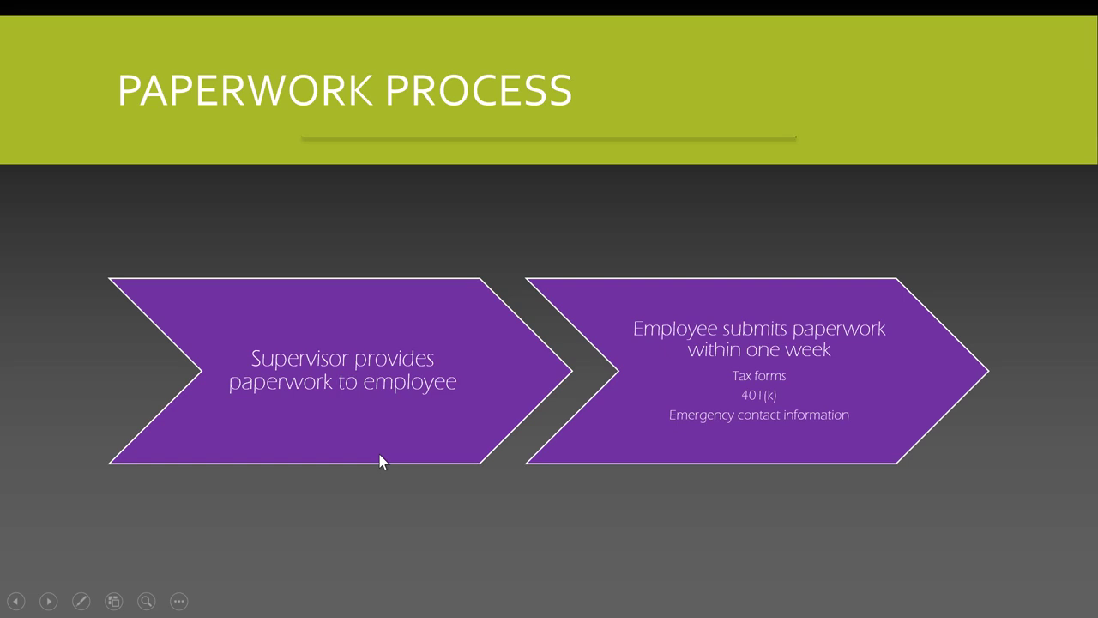